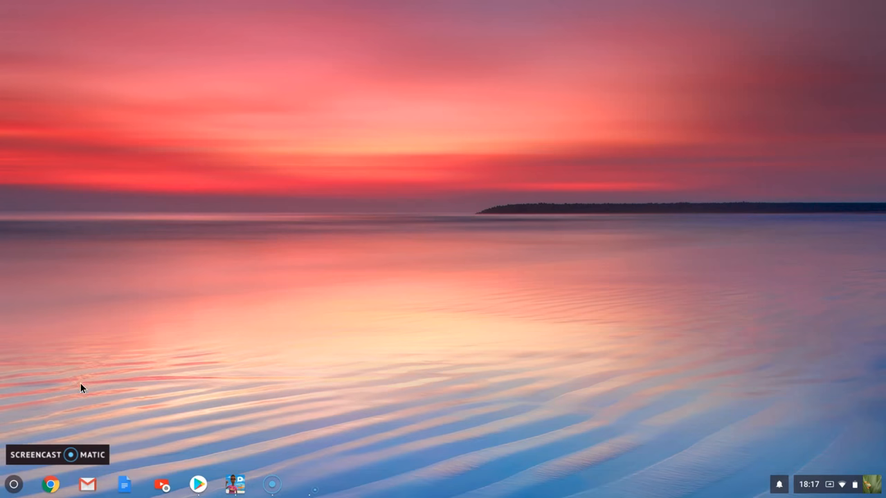
Open Plotagon and create a new character with the gender set to male.
left_click(239, 488)
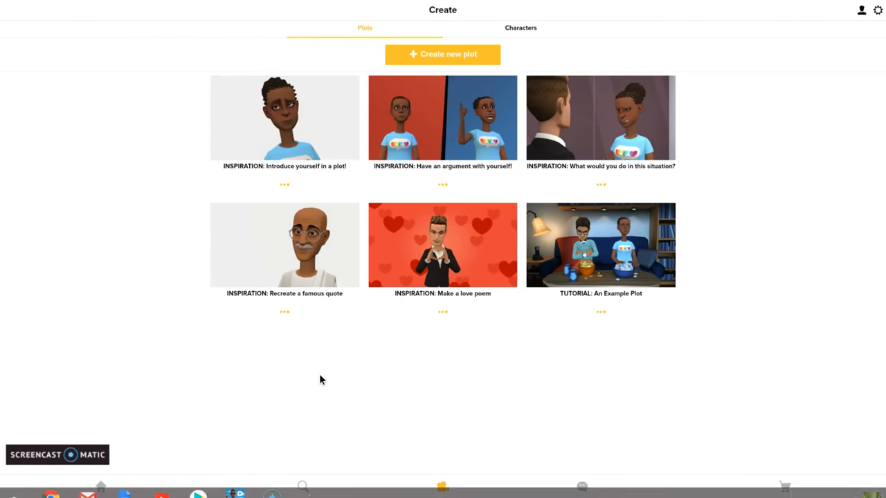
left_click(537, 30)
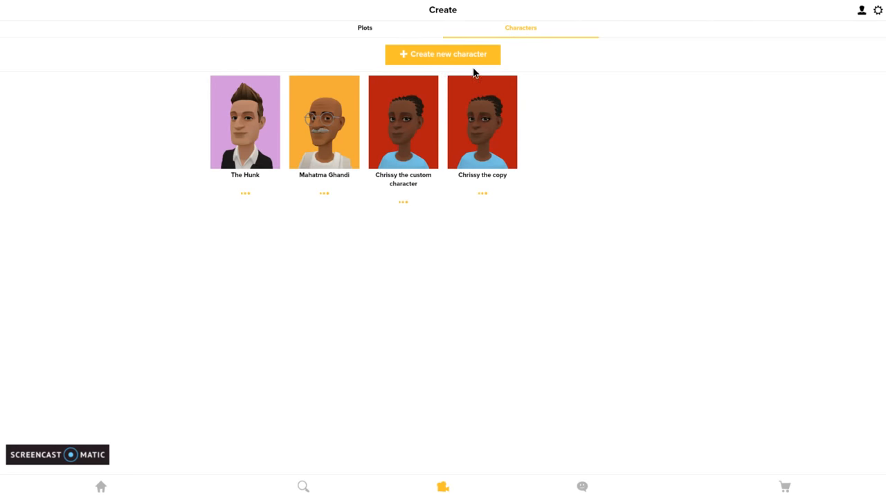
left_click(434, 57)
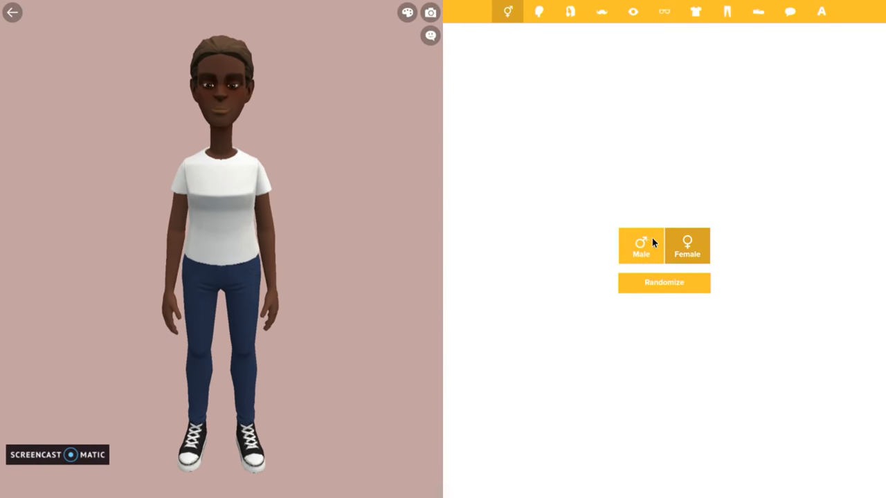
left_click(653, 239)
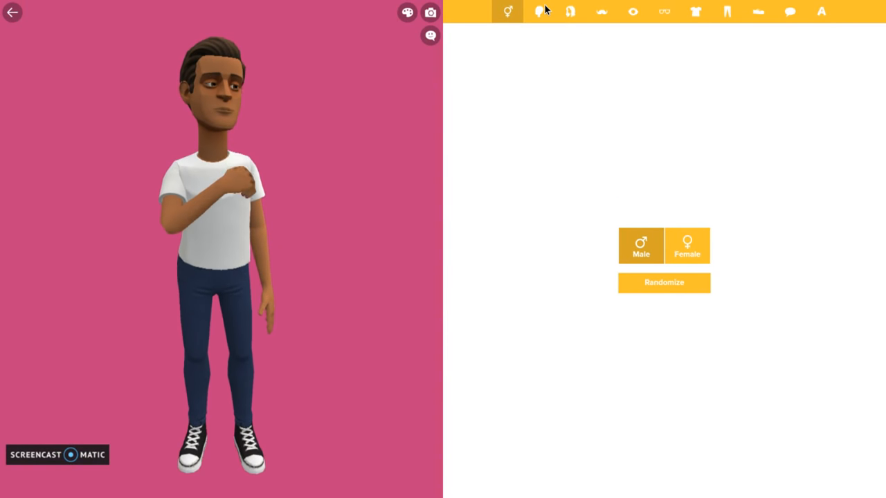
Set the male character's skin tone to light tan, keeping the default face shape.
left_click(542, 9)
left_click(547, 11)
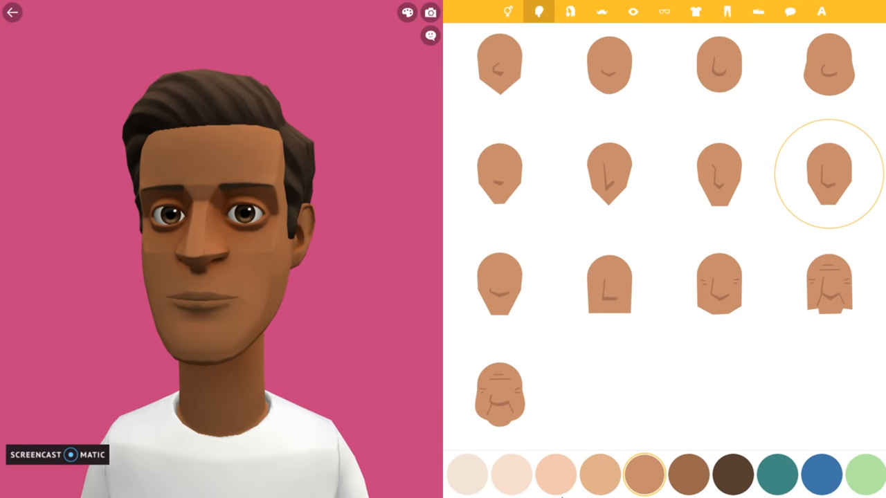
left_click(564, 481)
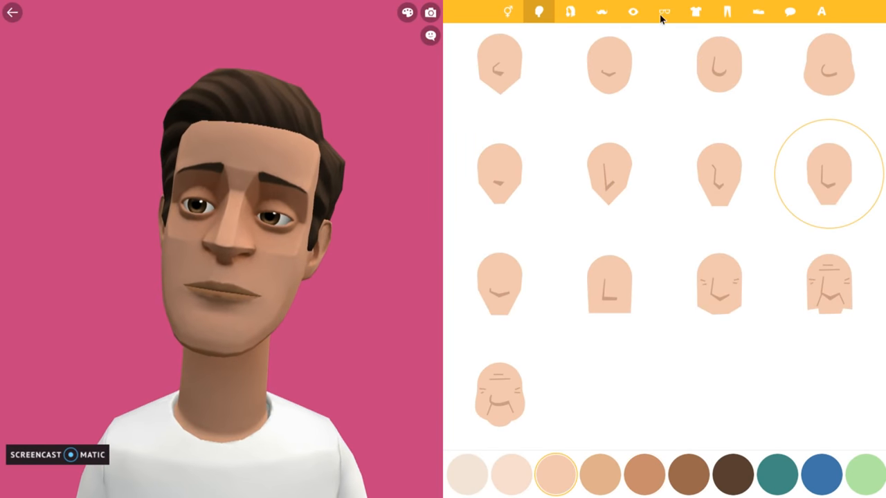
left_click(612, 478)
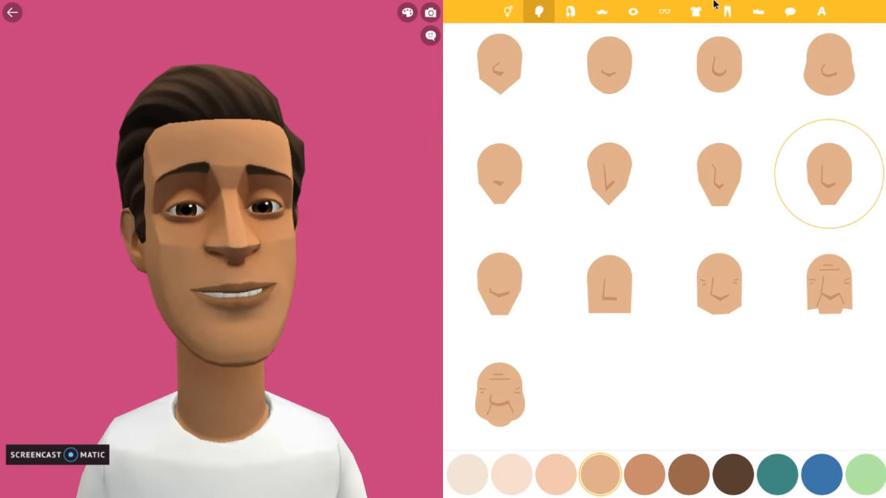
Recolor the character's plain T-shirt light green.
left_click(725, 12)
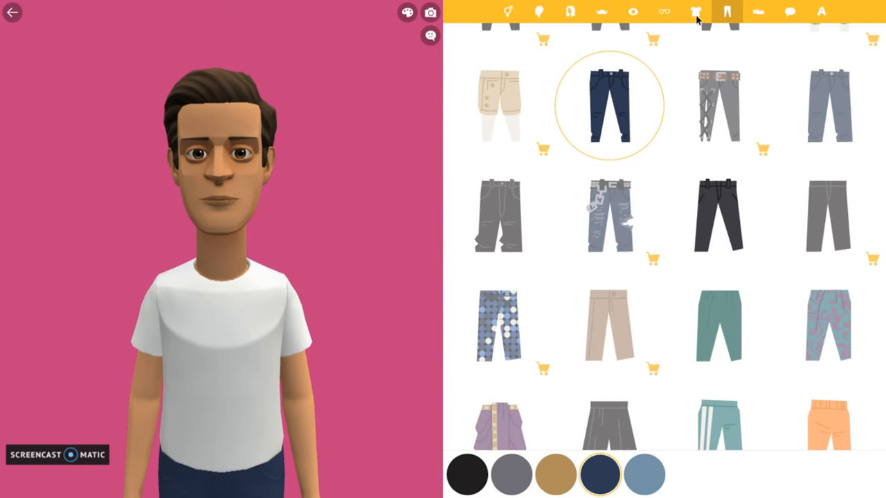
left_click(696, 17)
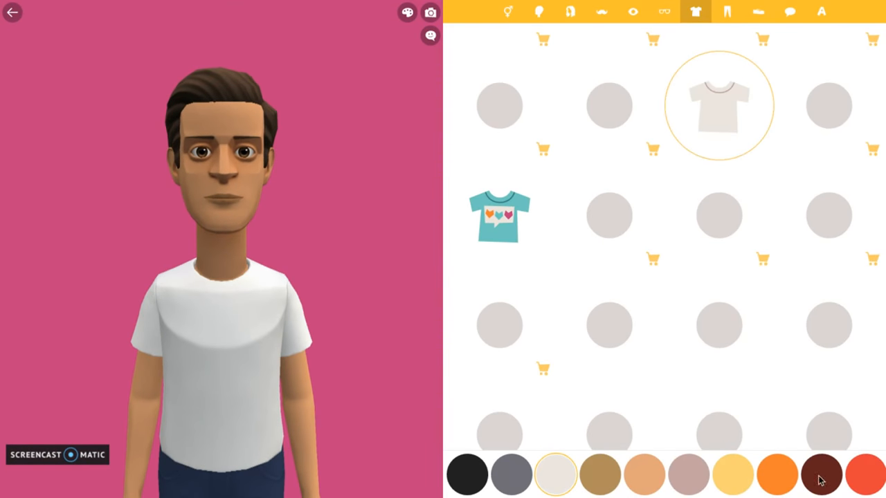
scroll(820, 481, "right", 5)
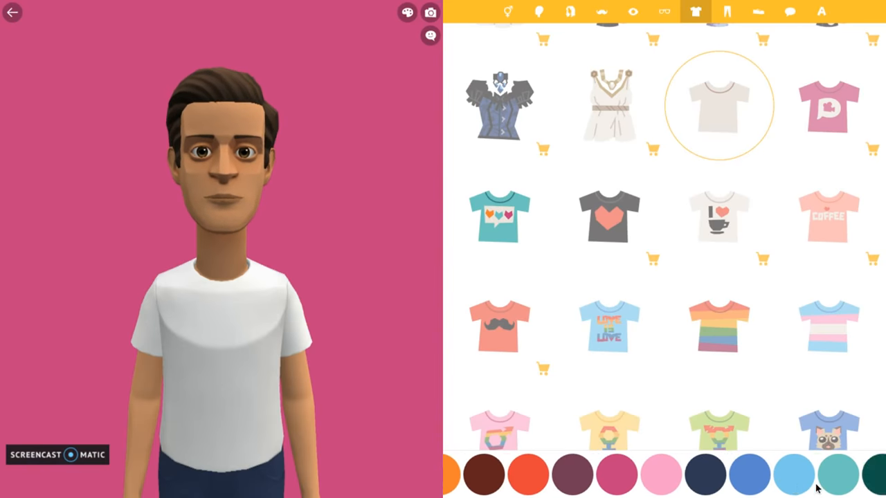
scroll(816, 488, "right", 4)
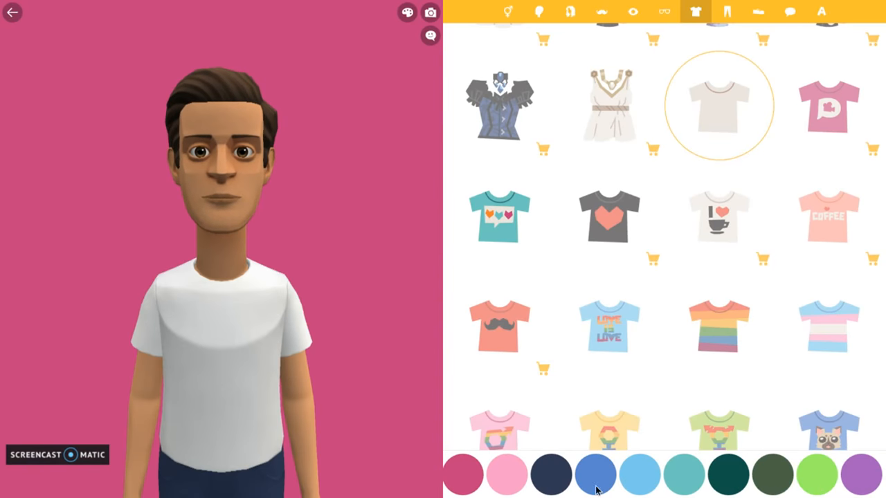
left_click(822, 479)
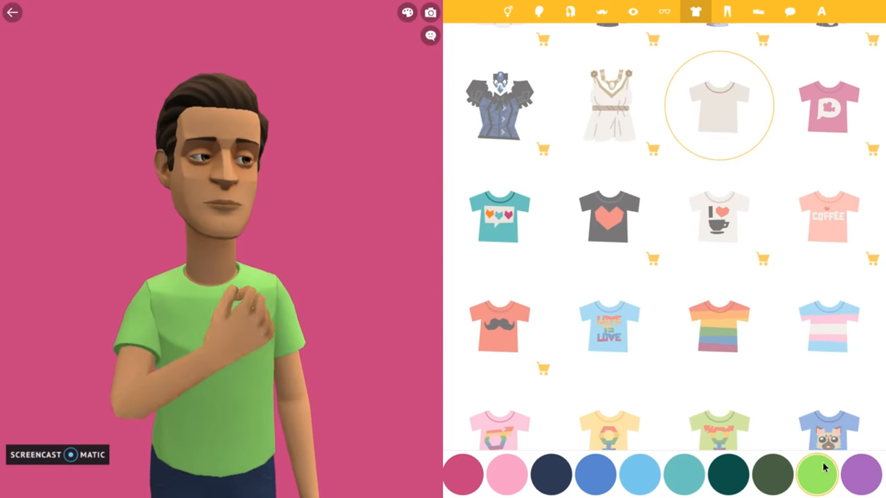
Replace the character's default name with Boris and save the finished character.
left_click(789, 11)
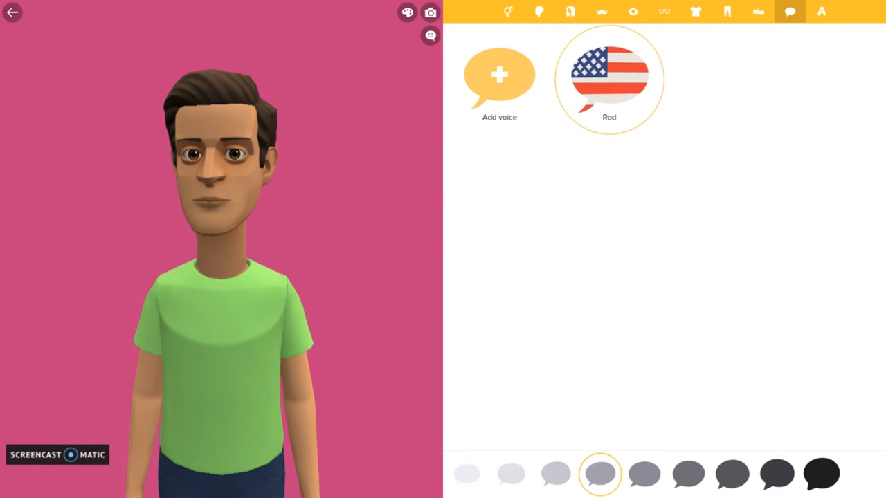
left_click(821, 12)
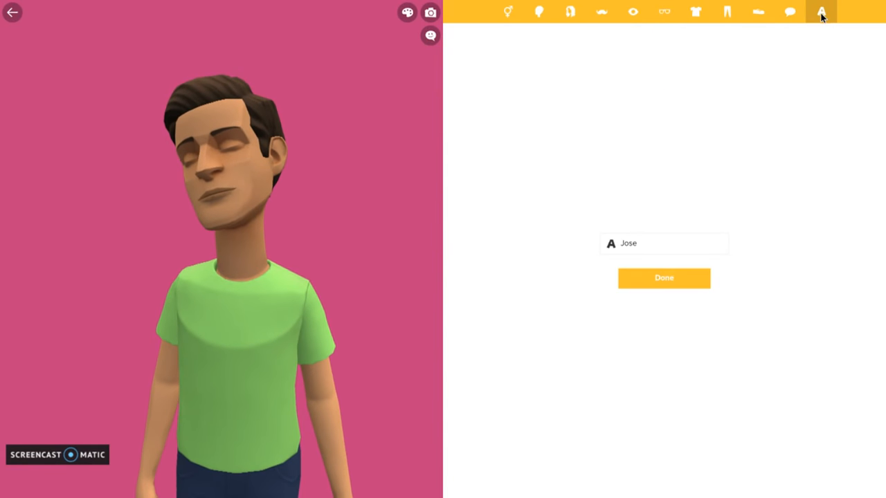
left_click(657, 243)
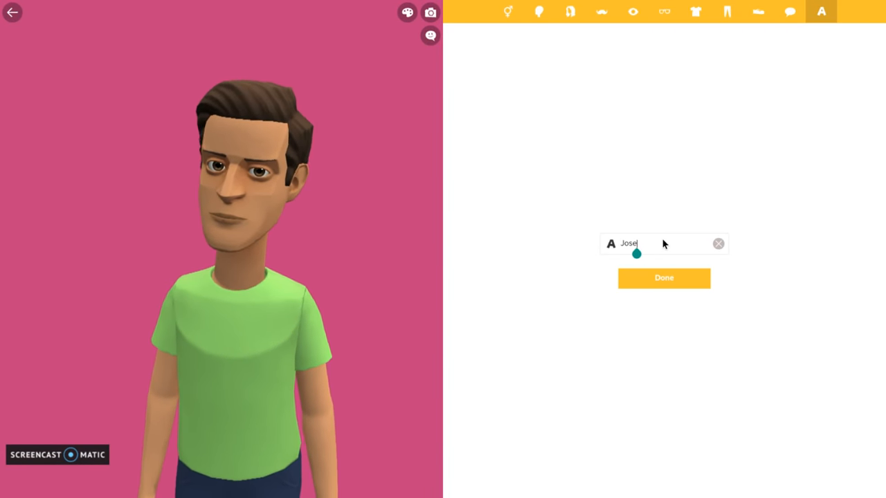
left_click(718, 244)
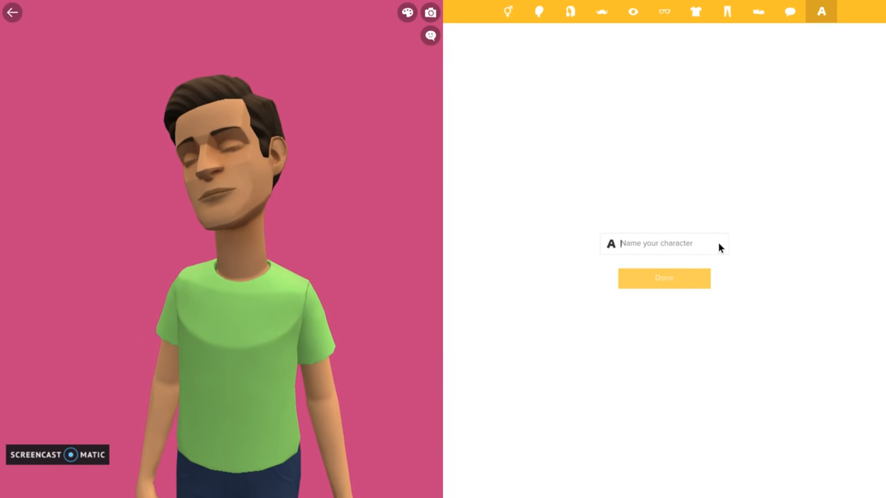
type("Boris")
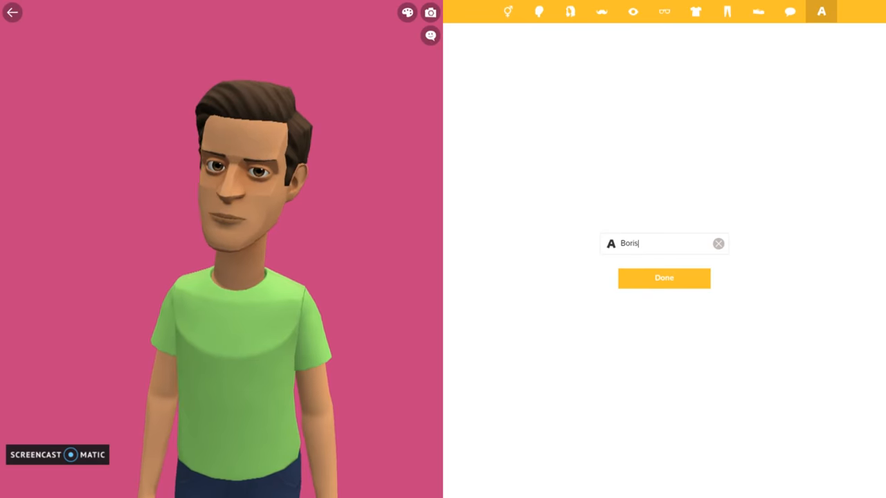
left_click(694, 282)
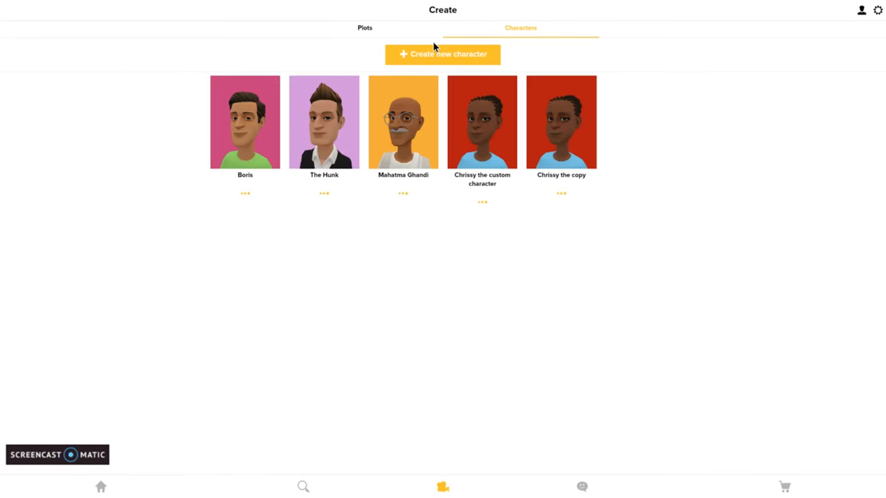
Create another male character and set its skin tone to light peach.
left_click(433, 48)
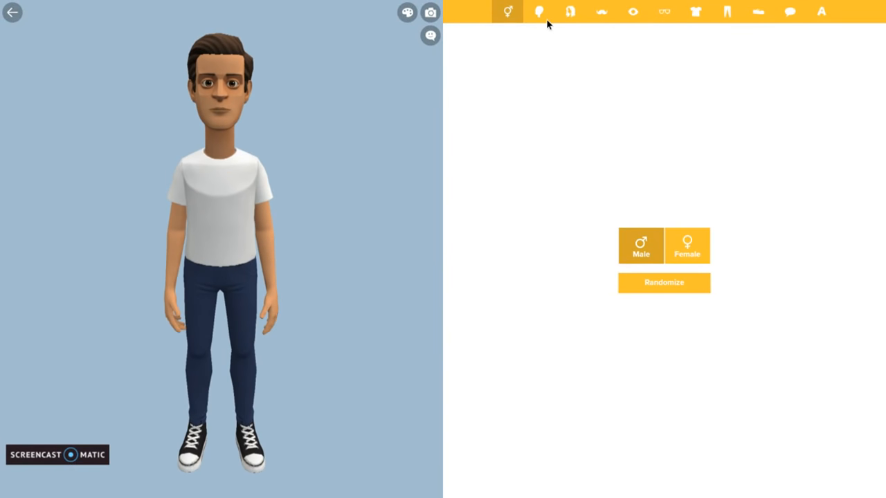
left_click(544, 14)
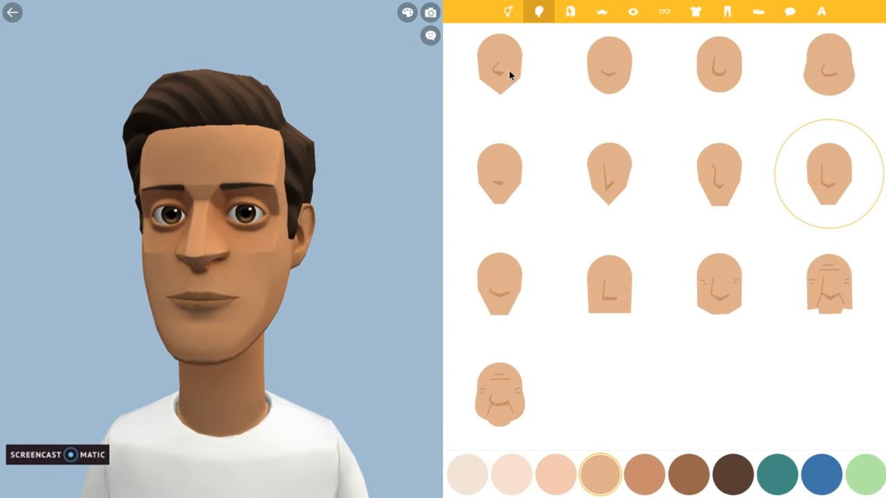
left_click(539, 478)
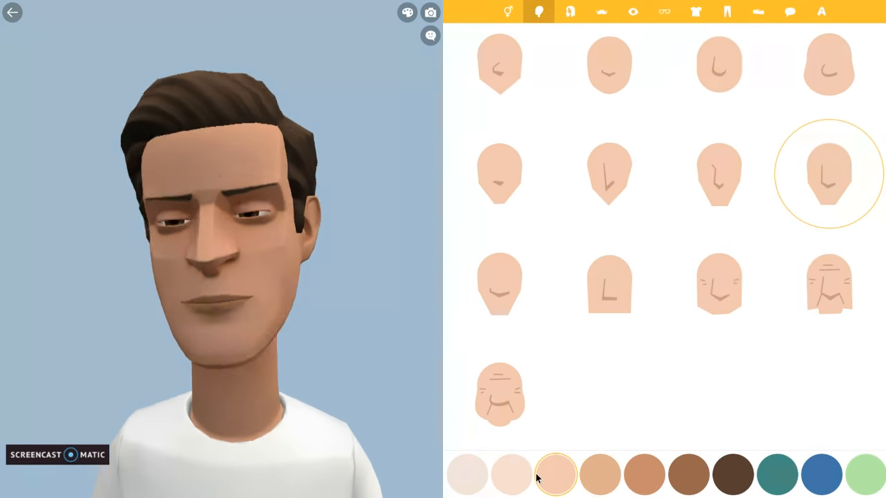
Make the new character bald by choosing the no-hair option among the hairstyles.
left_click(570, 17)
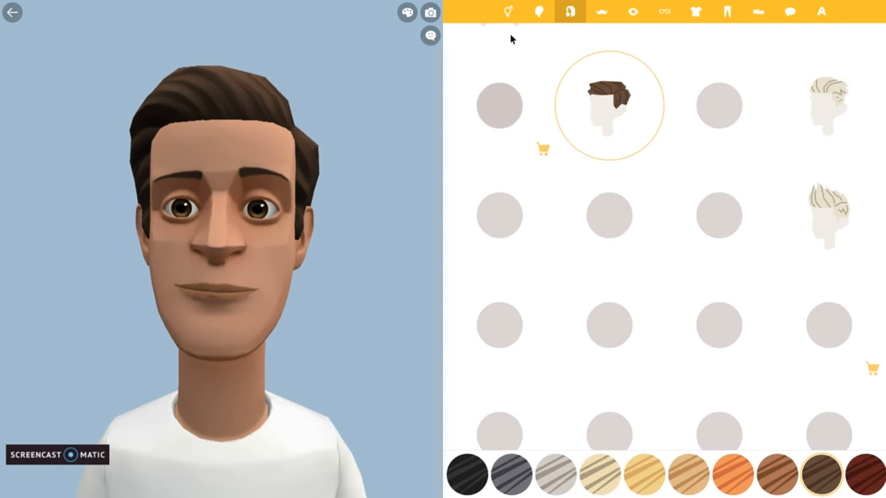
scroll(511, 39, "up", 2)
left_click(604, 21)
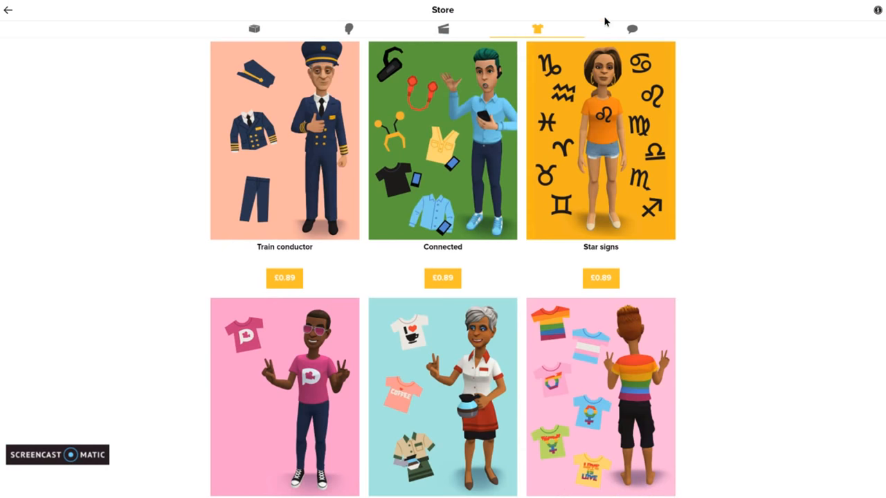
scroll(505, 193, "down", 5)
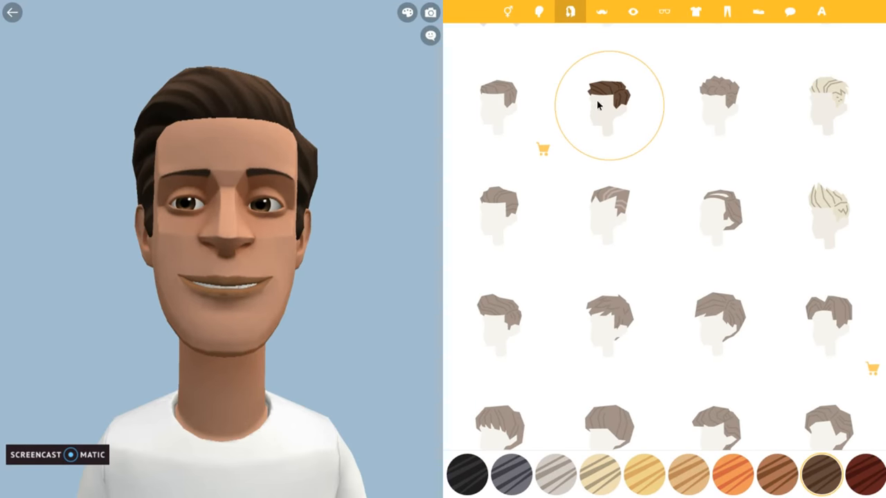
scroll(525, 81, "up", 3)
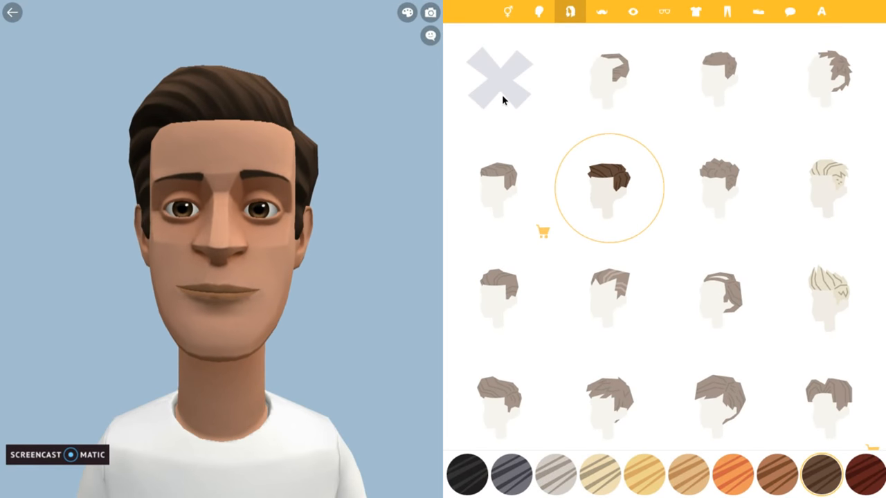
left_click(502, 93)
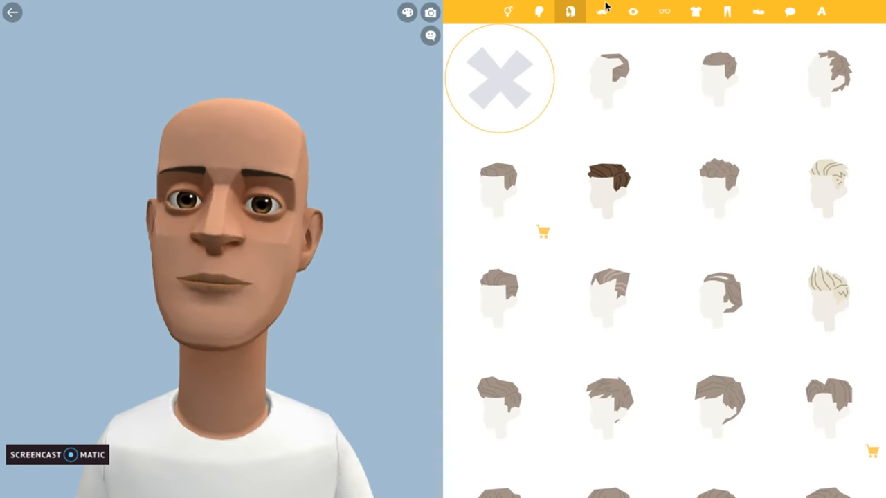
Recolor the bald character's plain T-shirt yellow, leaving the face without facial hair.
left_click(620, 13)
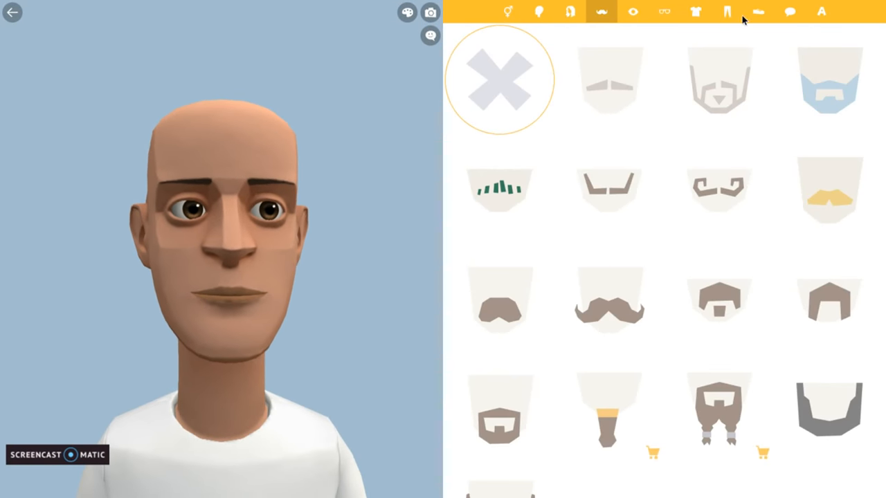
left_click(696, 14)
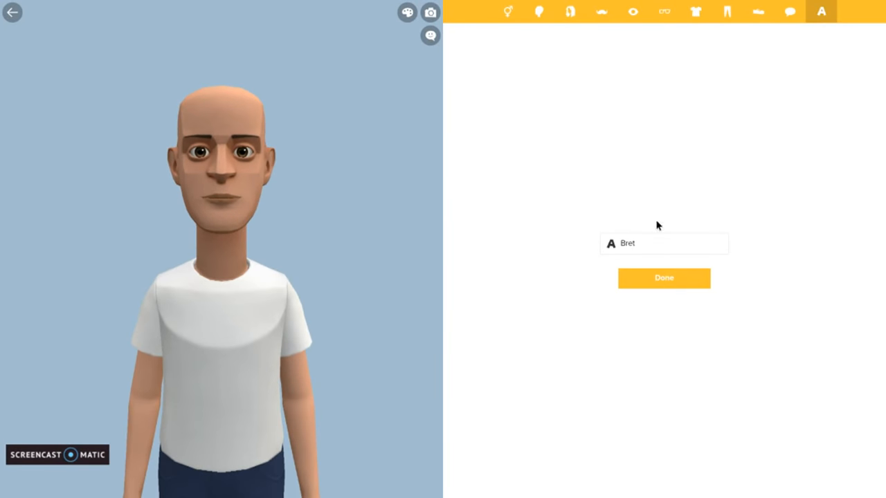
left_click(697, 13)
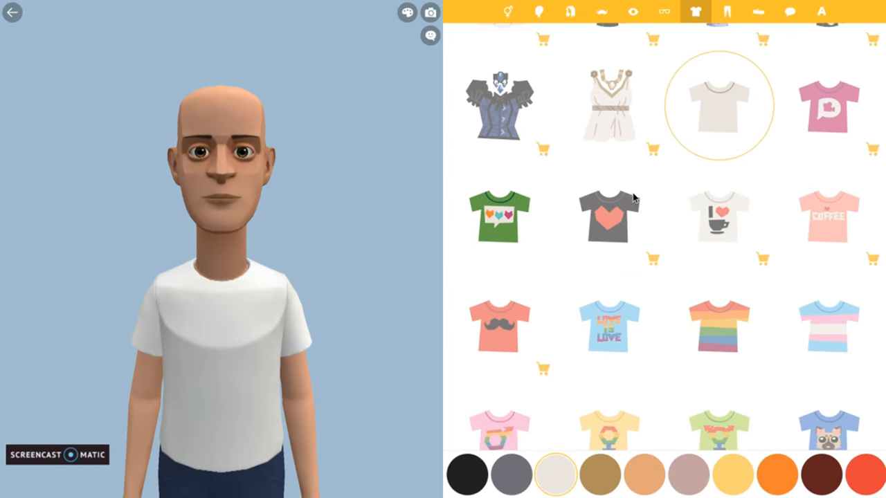
left_click_drag(879, 477, 604, 490)
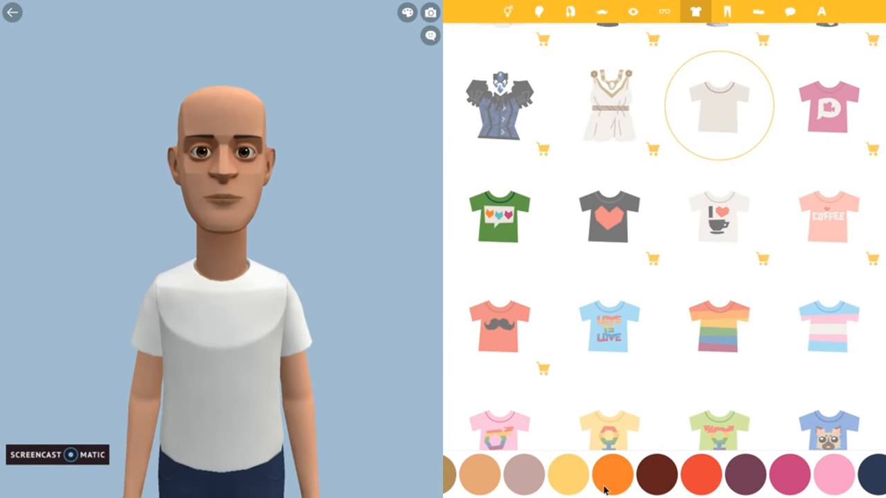
left_click(568, 476)
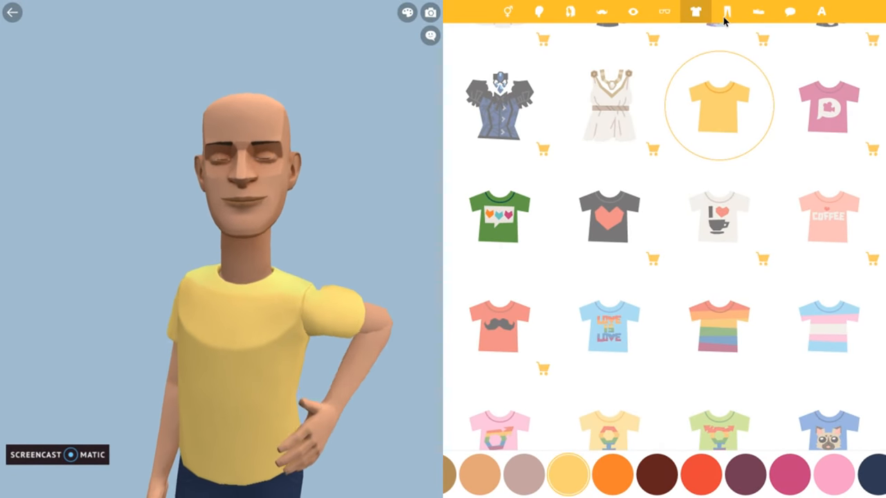
Replace the bald character's default name with Caillou and save the finished character.
left_click(786, 12)
left_click(817, 13)
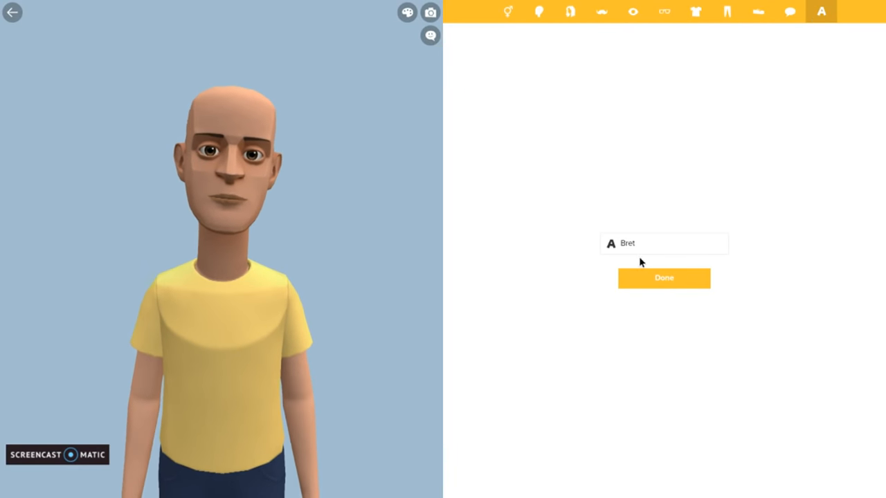
left_click(658, 242)
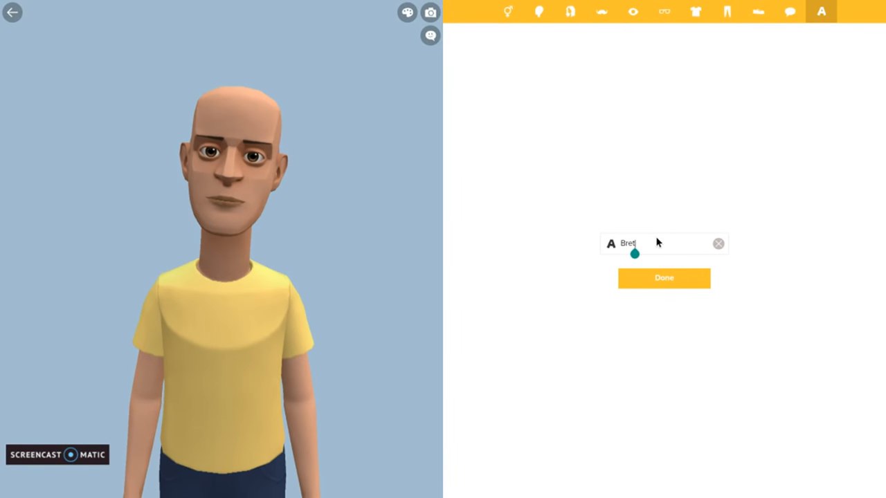
left_click(719, 243)
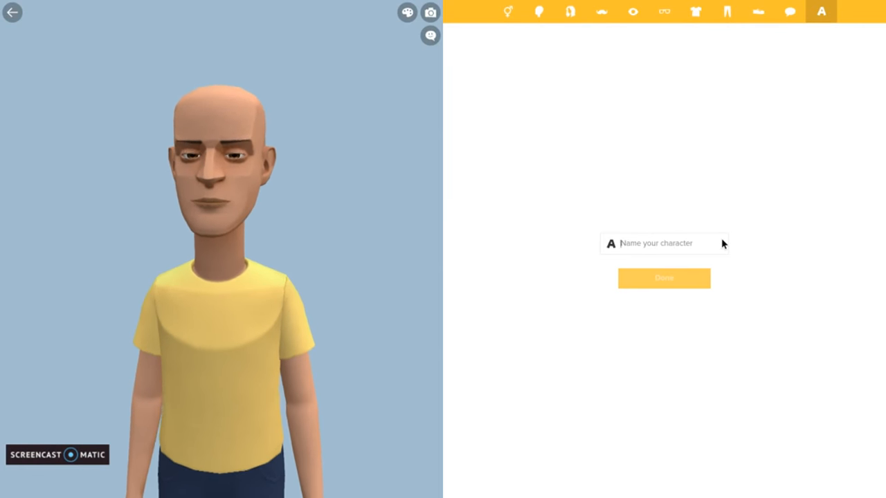
type("Ca")
type("l")
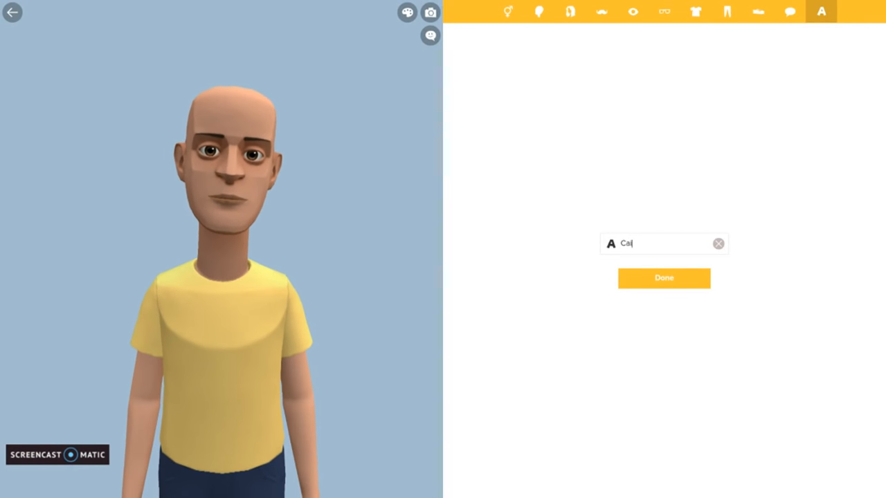
type("llou")
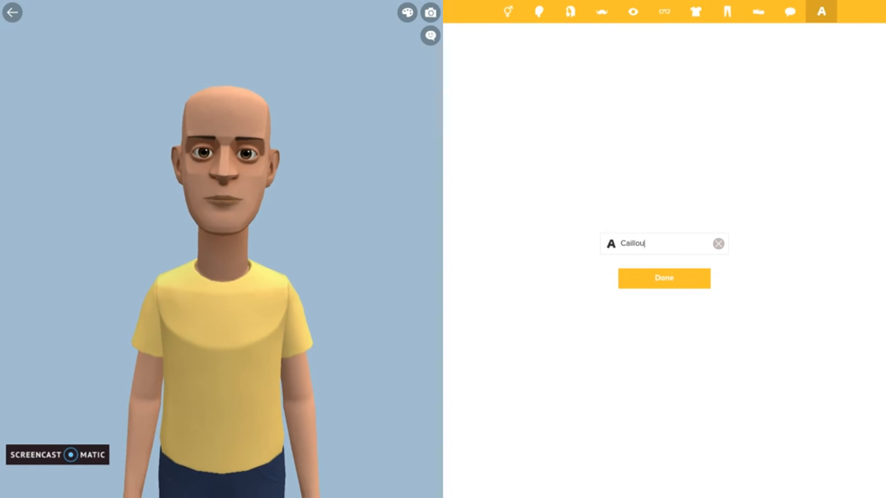
left_click(668, 278)
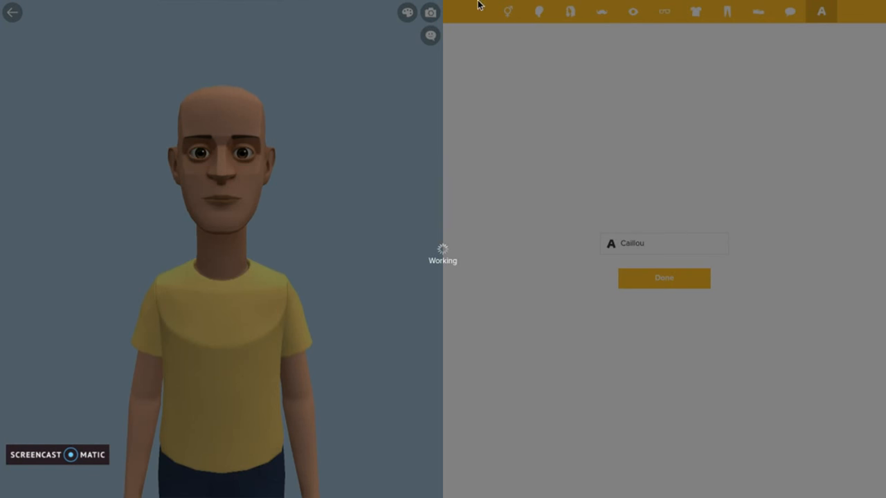
Create a third male character and set its skin tone to light peach.
mouse_move(470, 5)
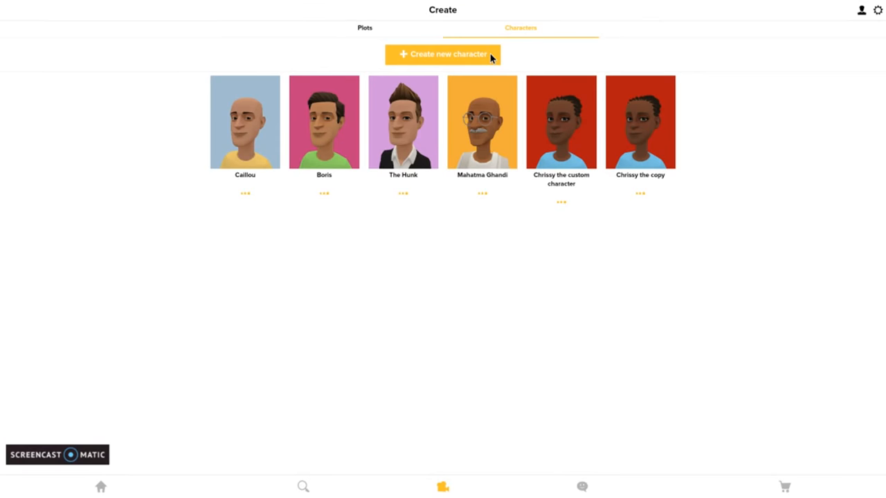
left_click(492, 57)
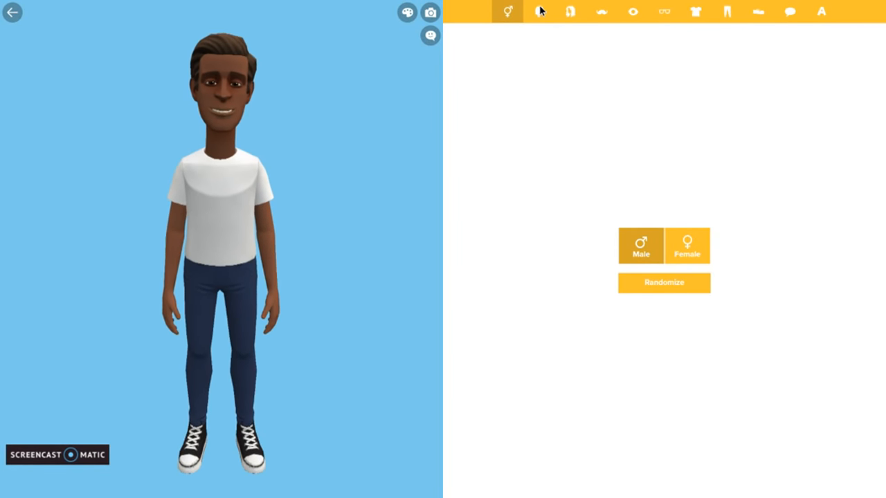
left_click(539, 11)
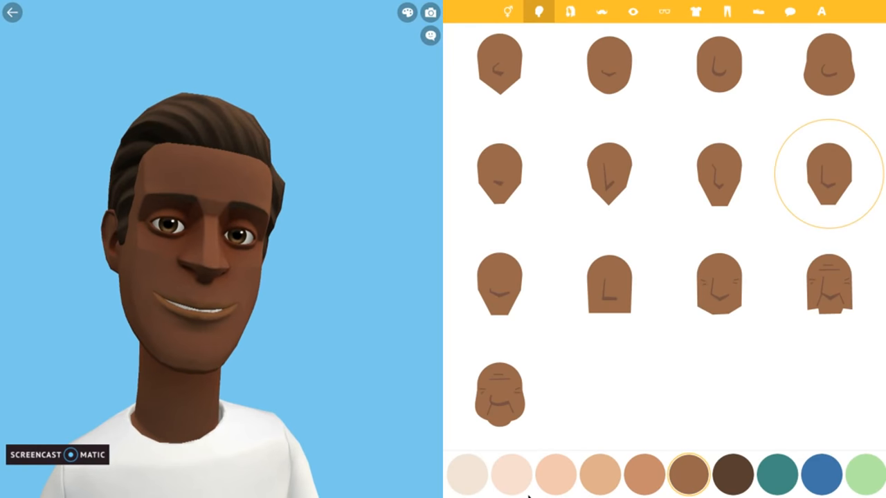
left_click(556, 474)
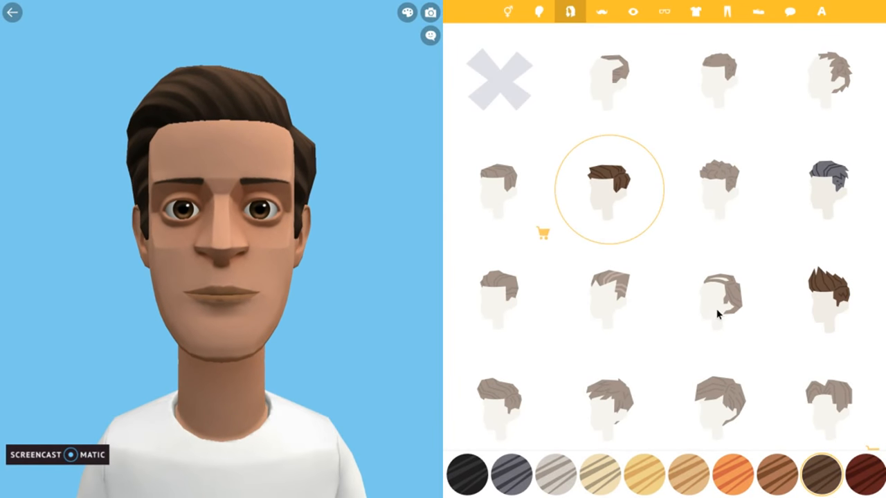
Try the spiky brown hairstyle and the swept-back dark grey hairstyle on the new character.
scroll(823, 296, "down", 5)
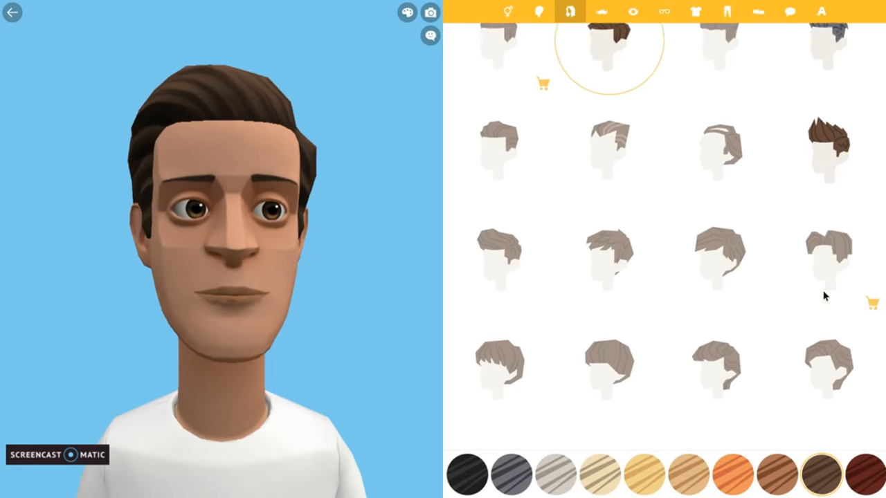
scroll(813, 154, "up", 2)
left_click(821, 217)
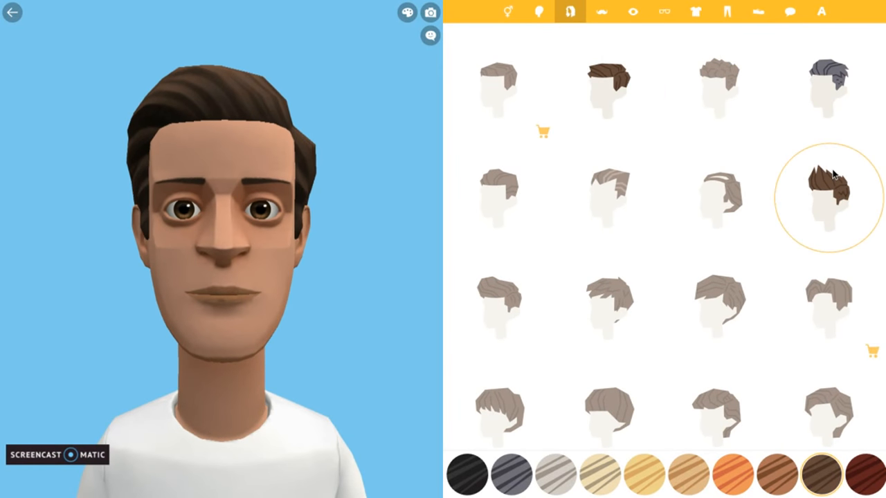
left_click(828, 131)
scroll(825, 132, "up", 2)
scroll(826, 131, "up", 1)
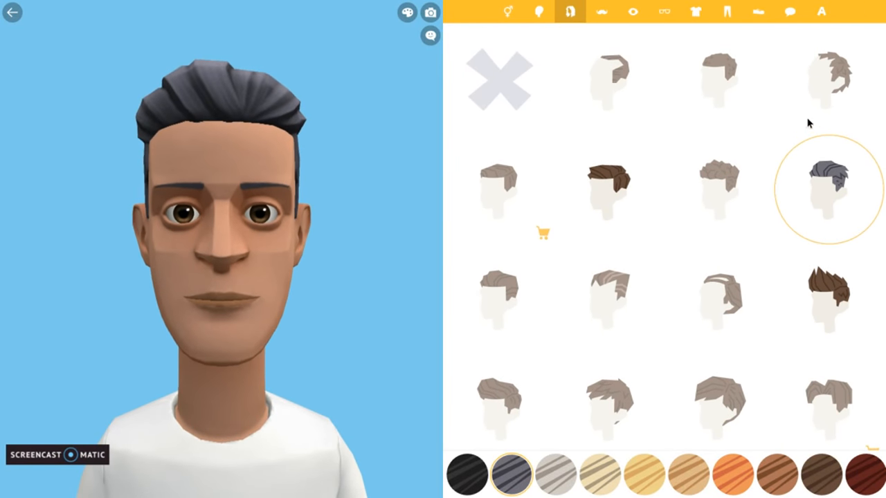
Browse the full range of hairstyles for one that suits the new character.
scroll(741, 277, "down", 10)
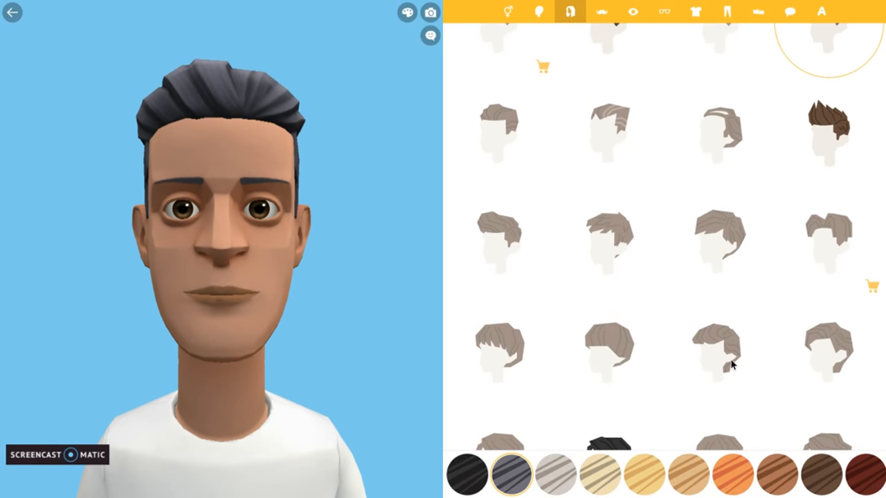
scroll(704, 311, "down", 9)
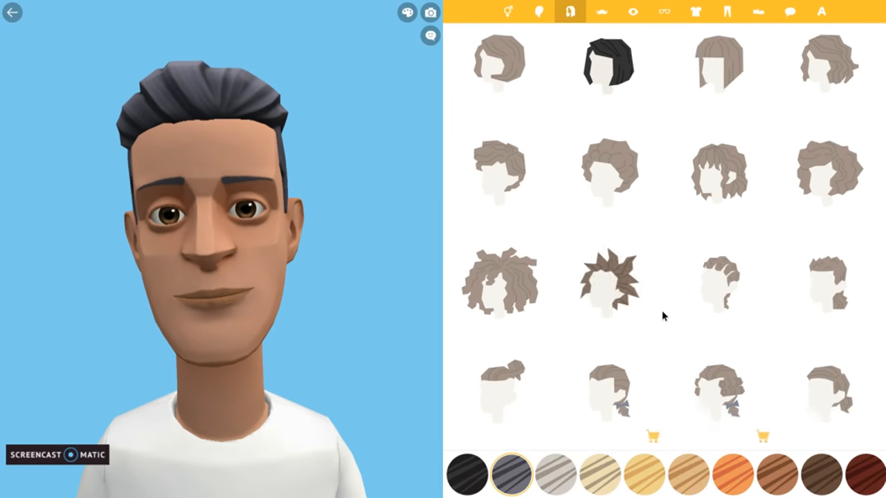
scroll(628, 374, "down", 9)
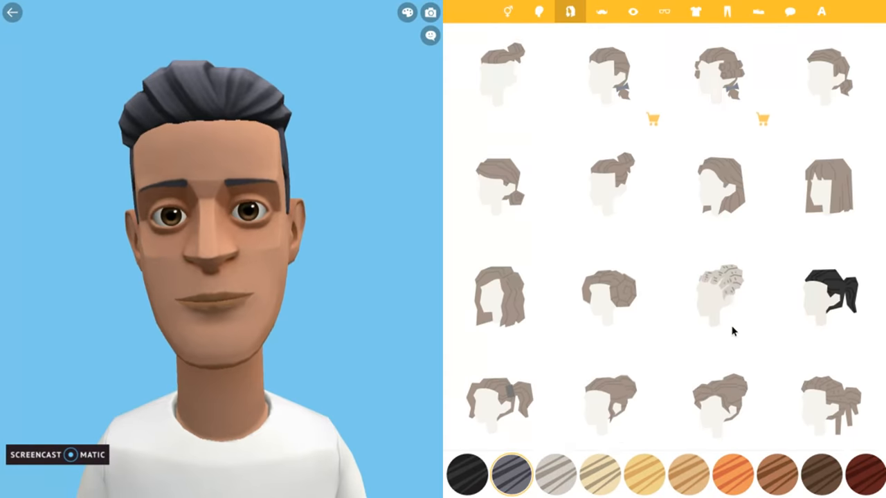
scroll(717, 306, "down", 4)
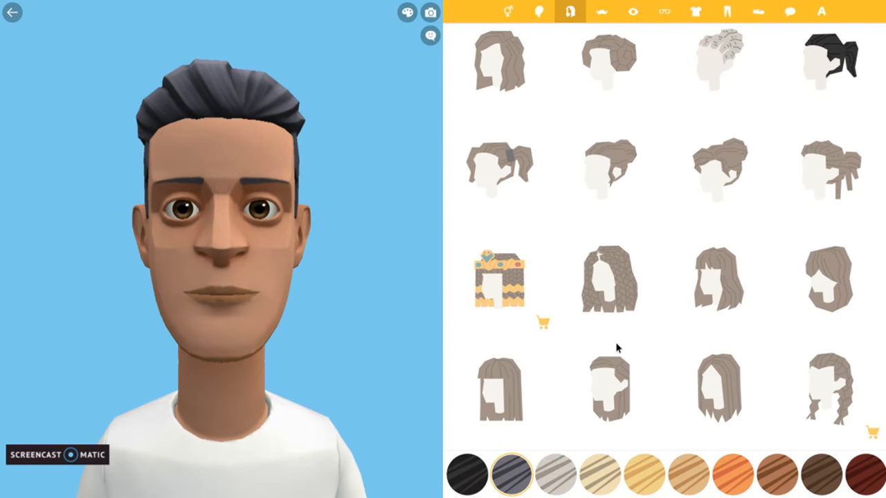
scroll(616, 348, "down", 6)
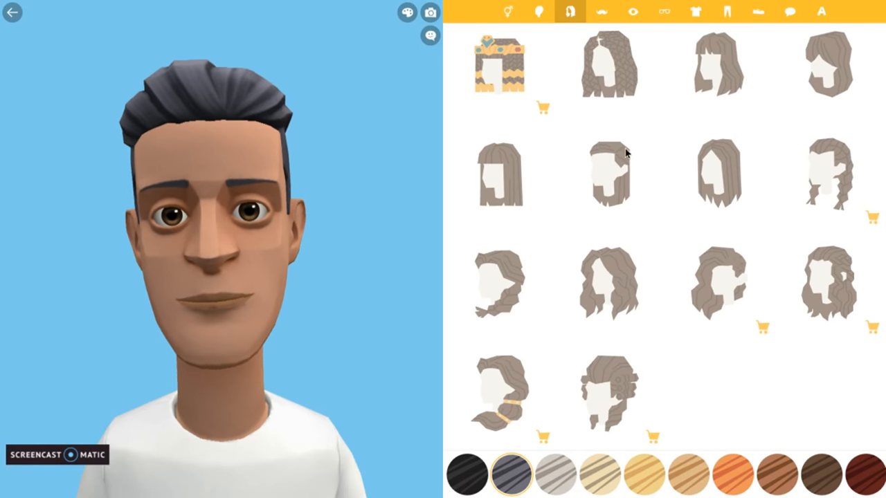
scroll(626, 159, "up", 11)
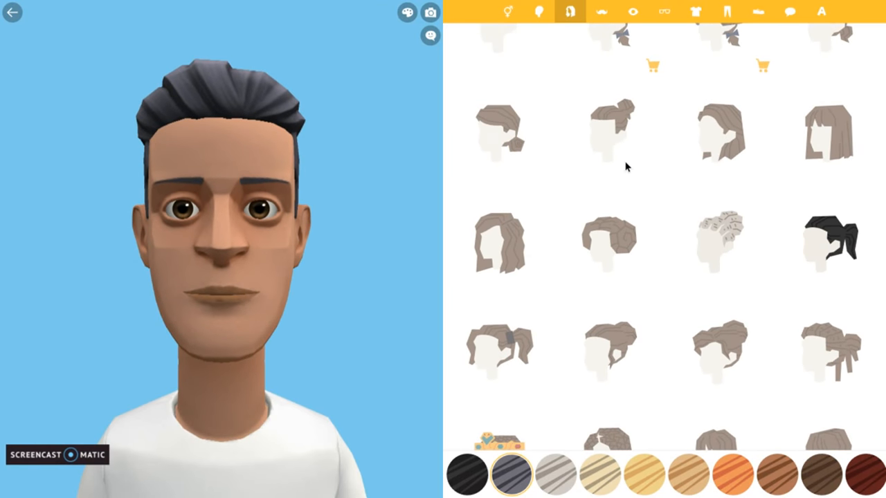
scroll(627, 166, "up", 12)
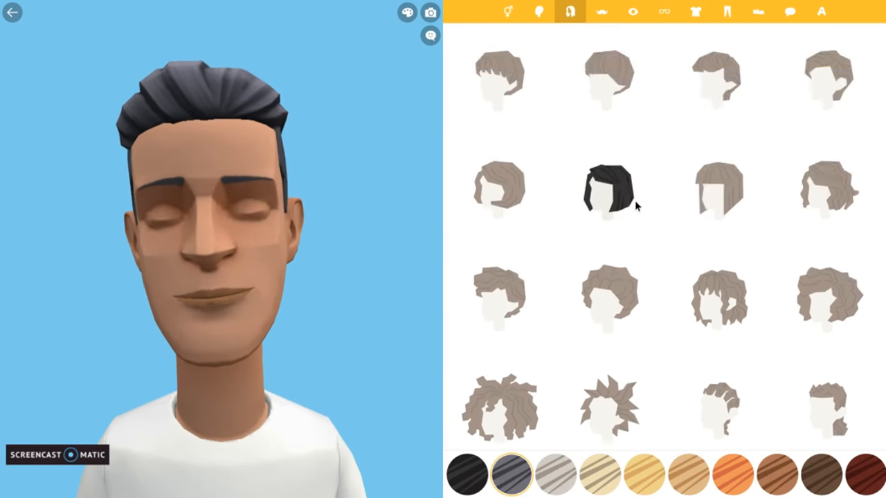
scroll(558, 135, "up", 1)
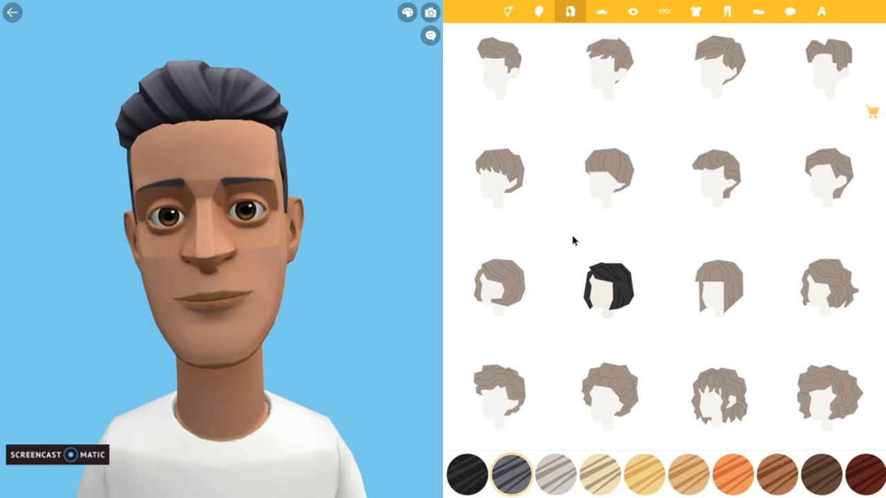
Give the character the balding hairstyle with hair only around the sides and color it bright red.
left_click(609, 287)
scroll(643, 151, "up", 10)
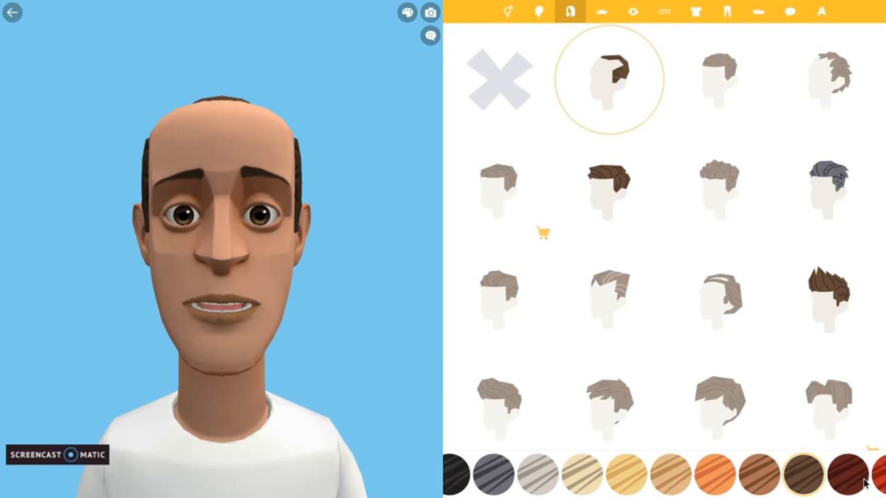
left_click(675, 482)
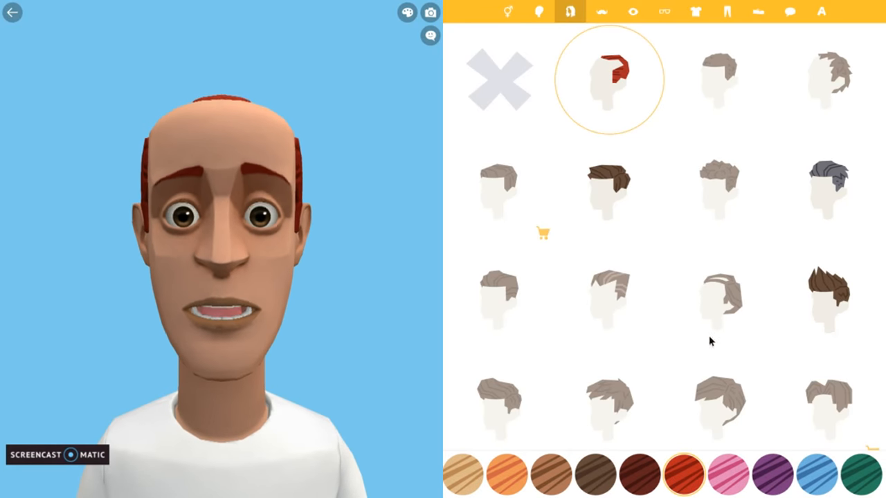
Dress the character in the white short-sleeved button shirt with an ID badge lanyard, using the blue lanyard variant.
left_click(789, 12)
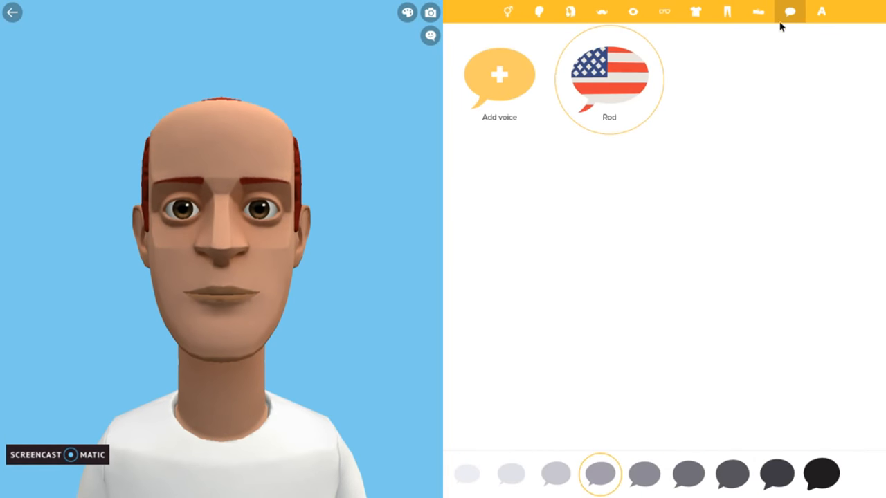
left_click(708, 13)
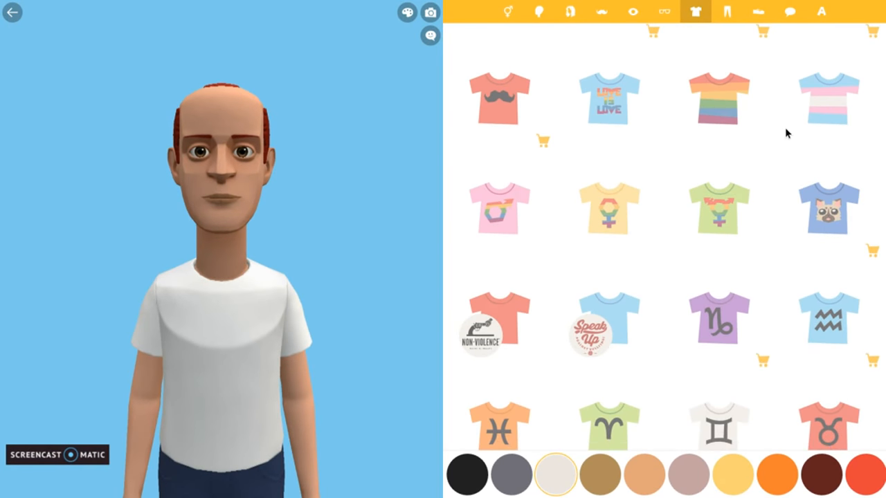
scroll(787, 132, "down", 3)
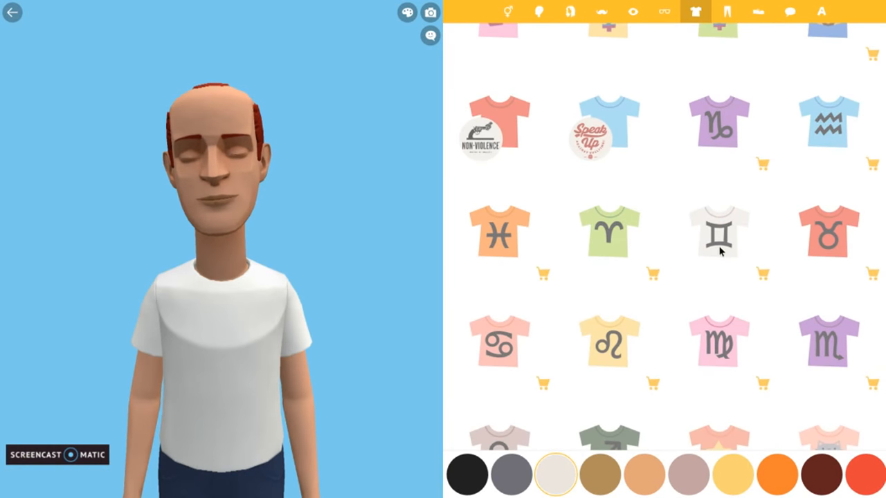
scroll(713, 242, "down", 7)
scroll(712, 237, "down", 3)
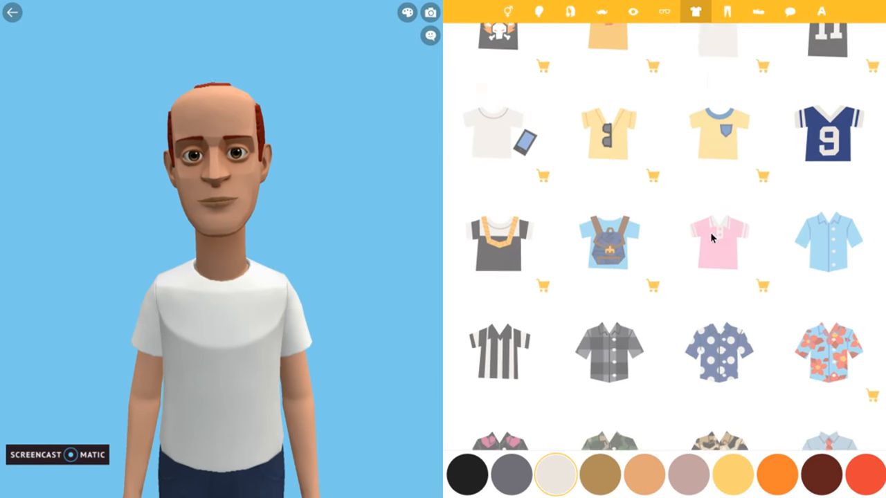
scroll(711, 238, "down", 1)
scroll(713, 229, "down", 4)
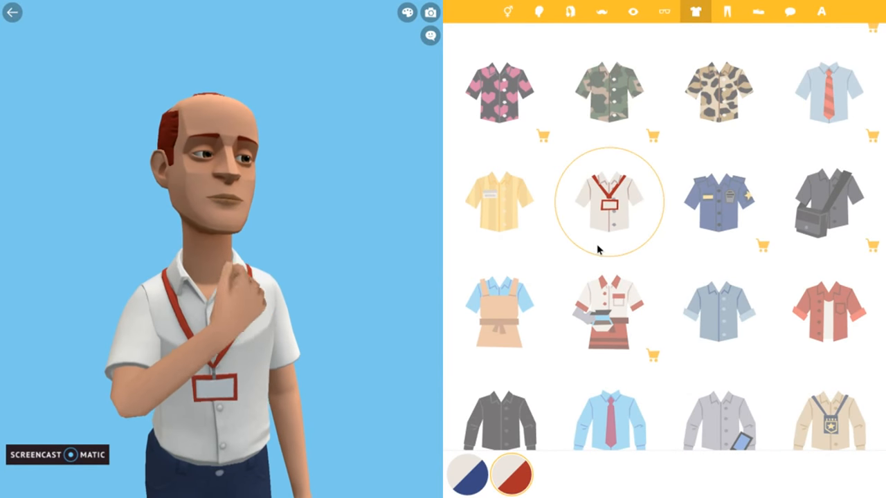
scroll(526, 347, "up", 3)
scroll(500, 372, "down", 3)
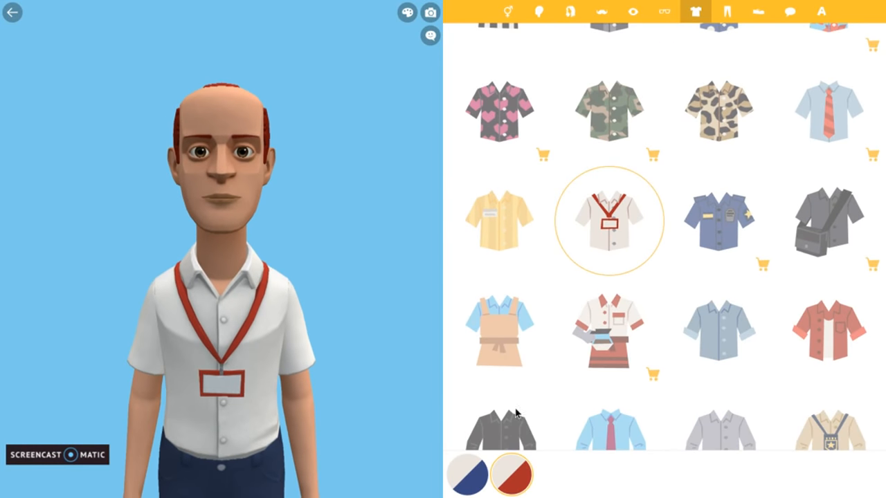
left_click(468, 476)
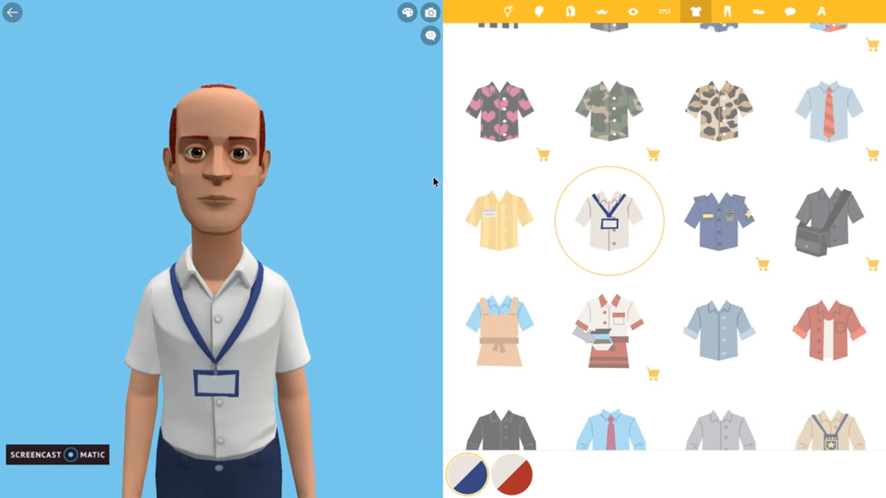
Clear the red-haired character's default name.
left_click(830, 10)
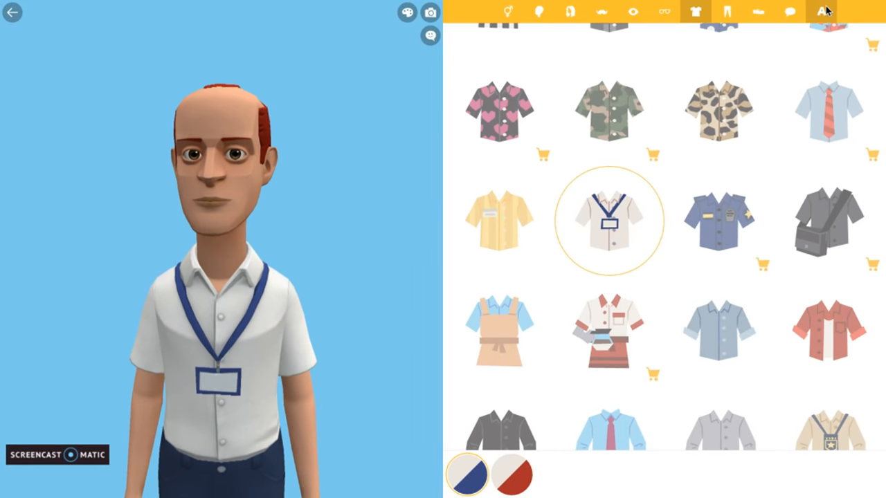
left_click(645, 251)
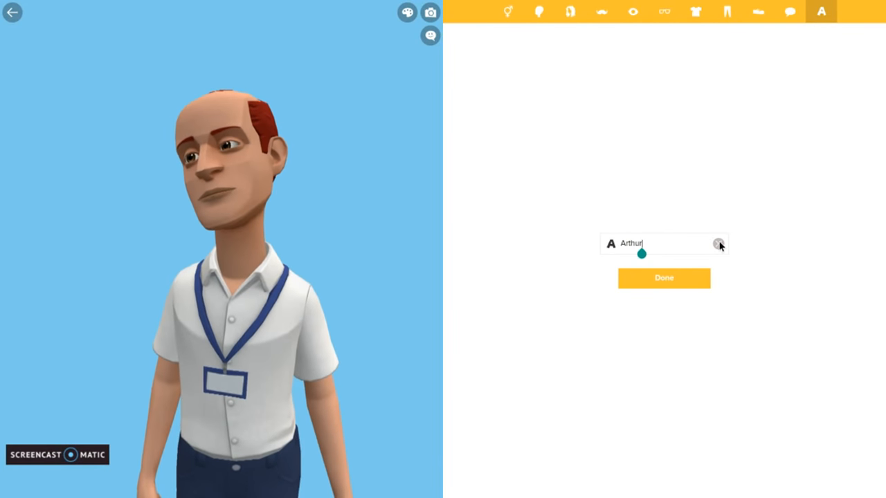
left_click(718, 244)
type("domm")
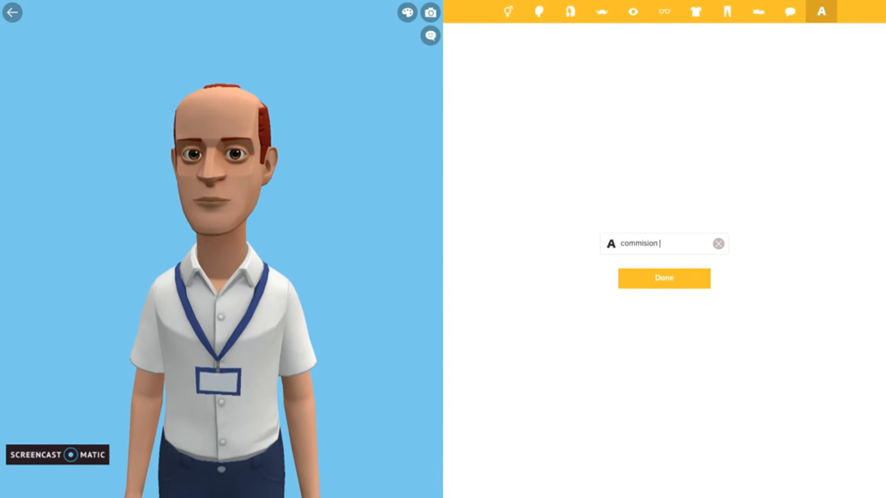
type("ision centra")
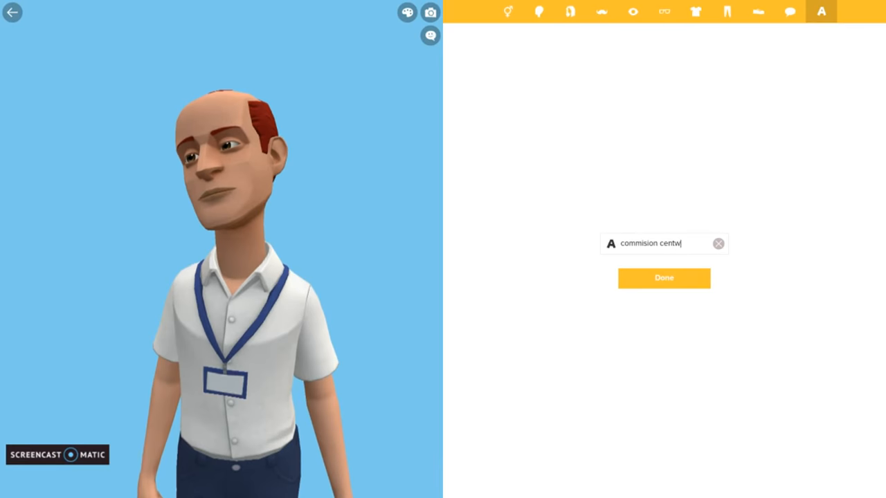
key("BackSpace")
key("BackSpace")
key("BackSpace")
key("BackSpace")
key("BackSpace")
key("BackSpace")
key("BackSpace")
key("BackSpace")
key("BackSpace")
key("BackSpace")
key("BackSpace")
key("BackSpace")
key("BackSpace")
key("BackSpace")
key("BackSpace")
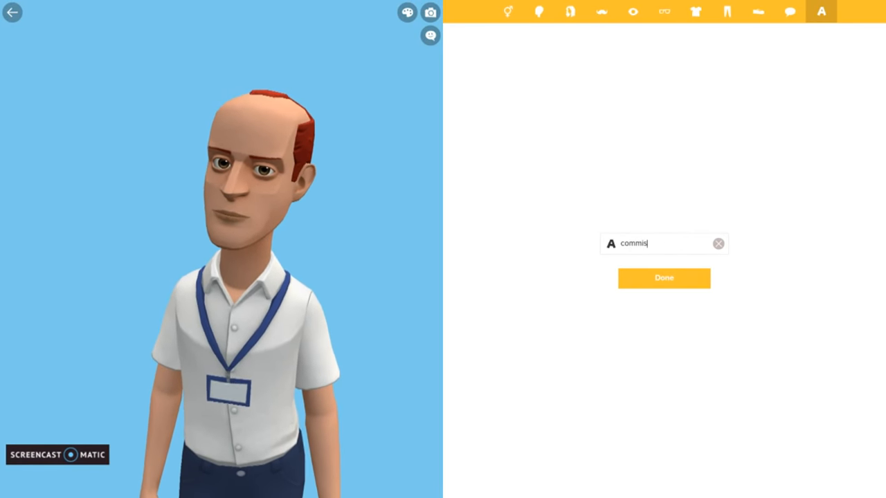
Name the character "job center dude" and save the finished character.
type("job center")
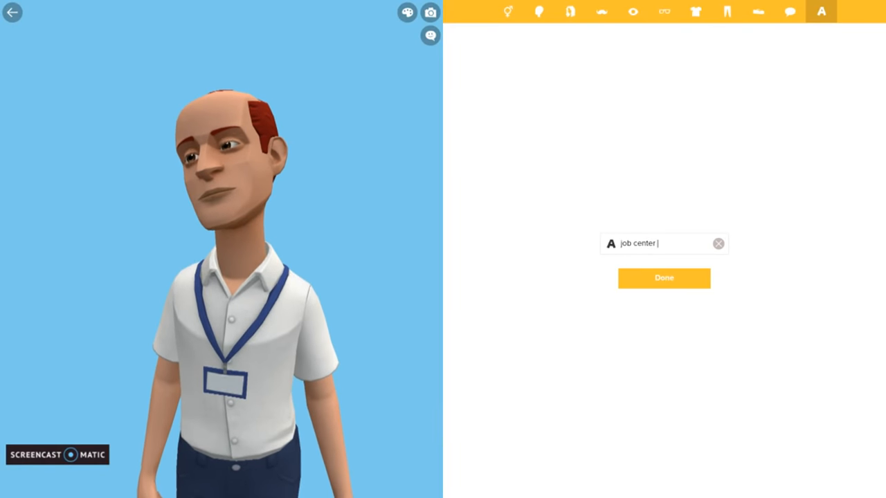
type(" dude")
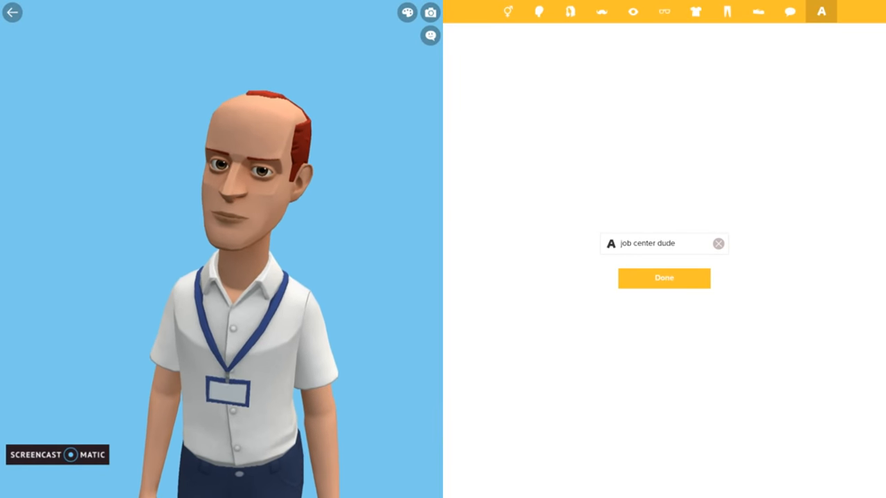
left_click(678, 284)
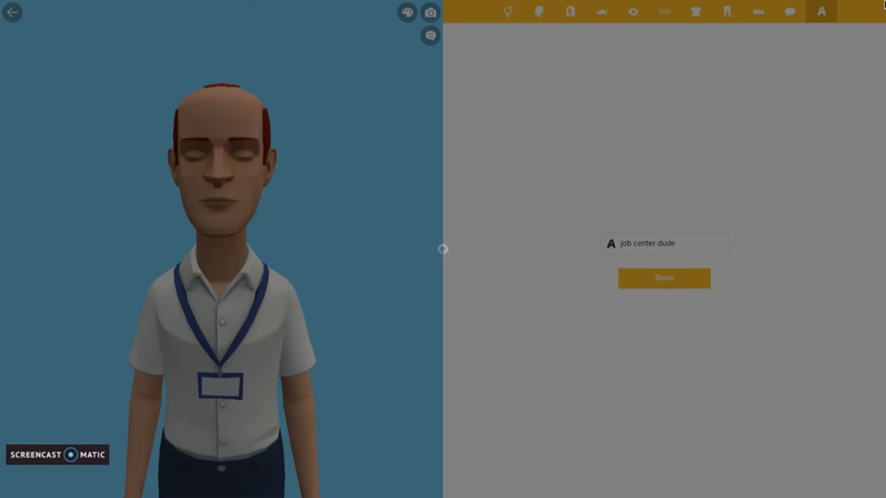